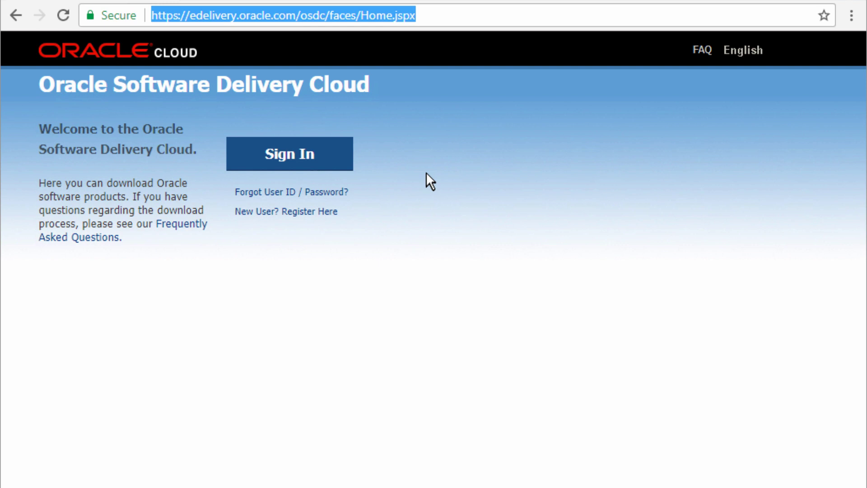
Step: Load Oracle Software Delivery Cloud from the 'ede' address shortcut and scroll through the empty registration form
type("ede")
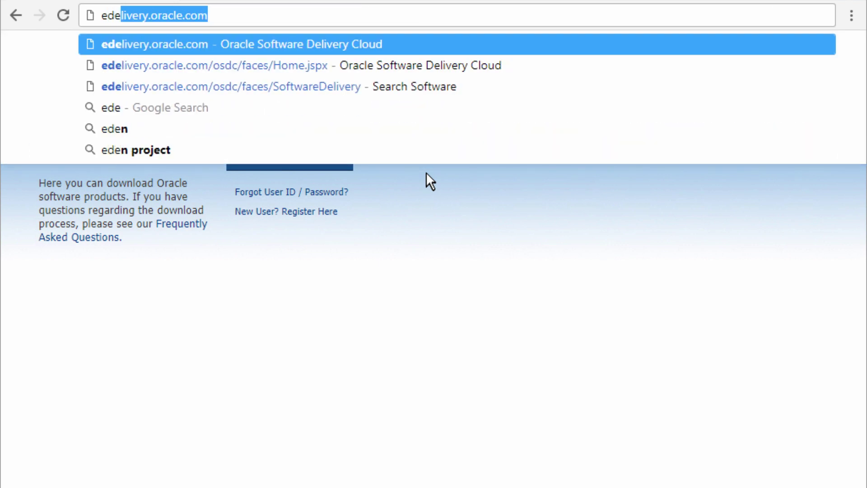
key("Return")
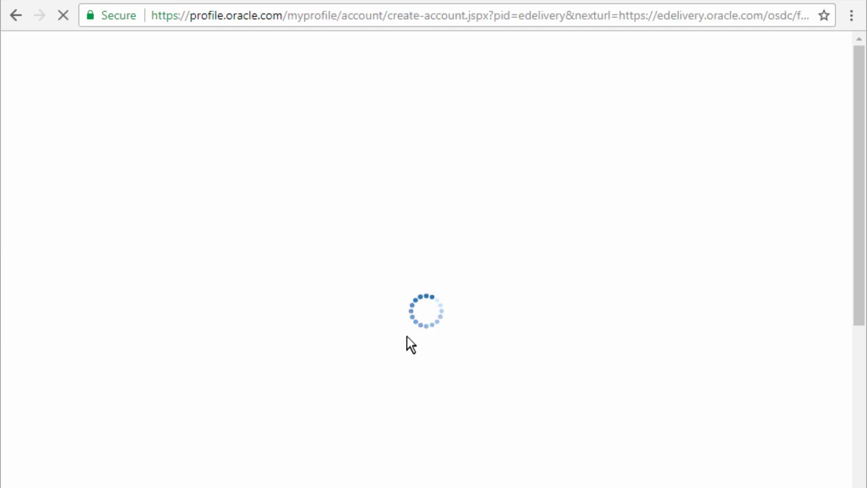
scroll(512, 321, "down", 2)
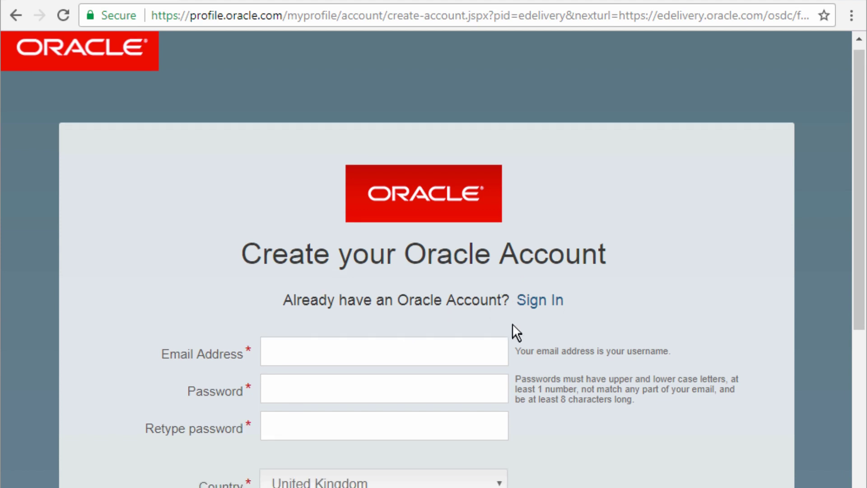
scroll(513, 324, "down", 2)
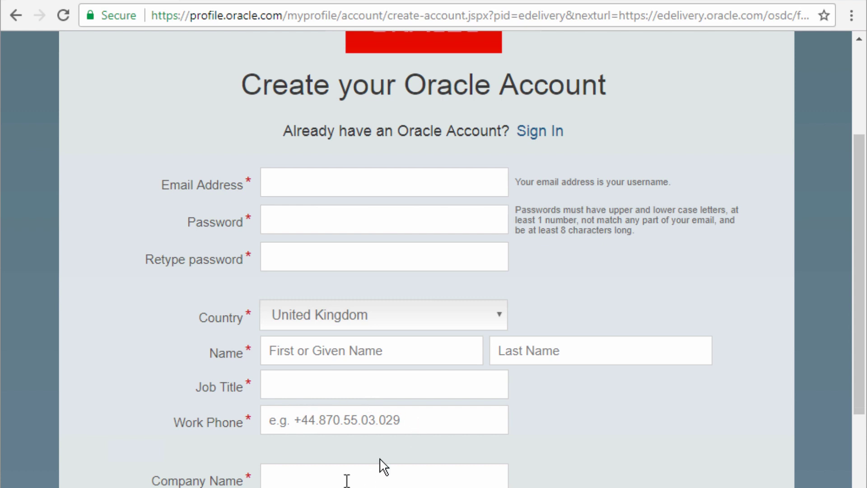
scroll(306, 479, "down", 3)
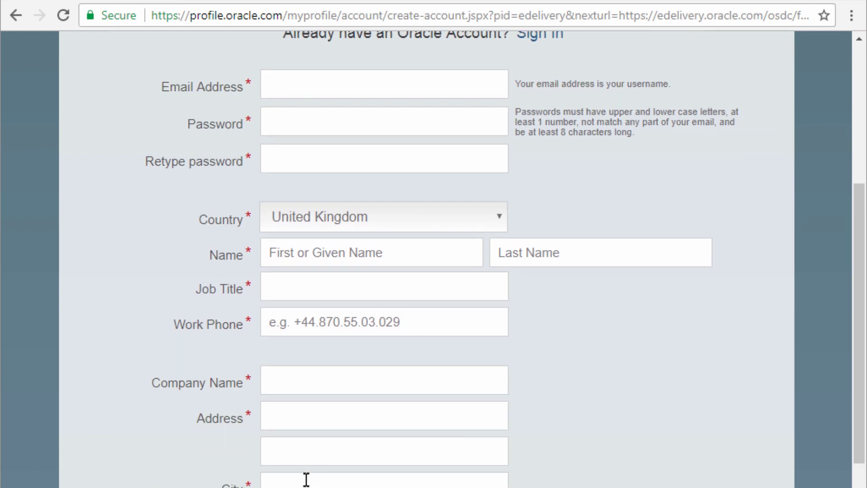
scroll(307, 478, "down", 2)
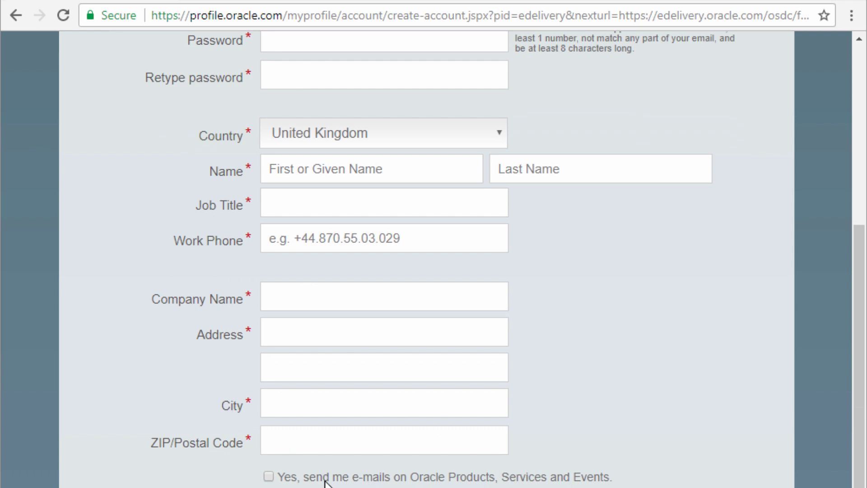
scroll(327, 482, "down", 2)
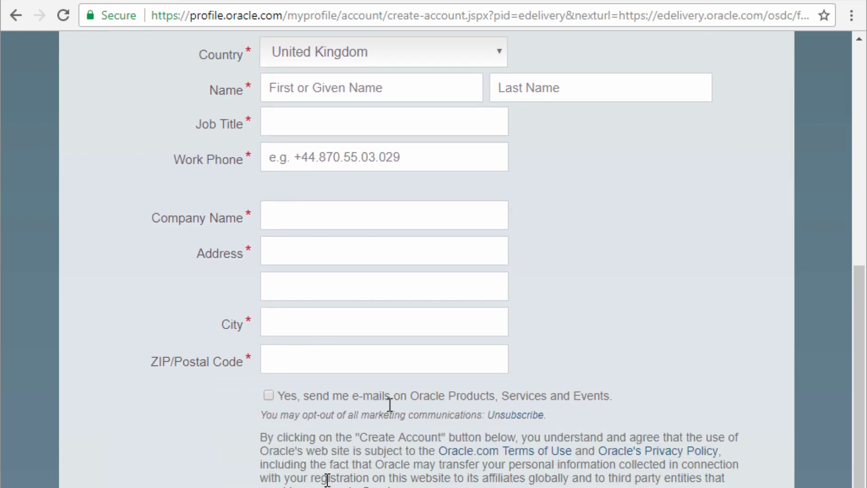
scroll(535, 393, "up", 8)
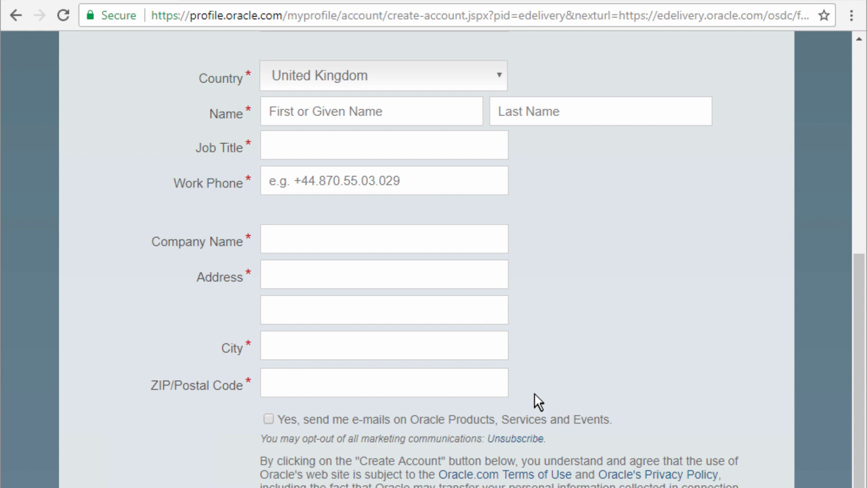
scroll(537, 394, "up", 1)
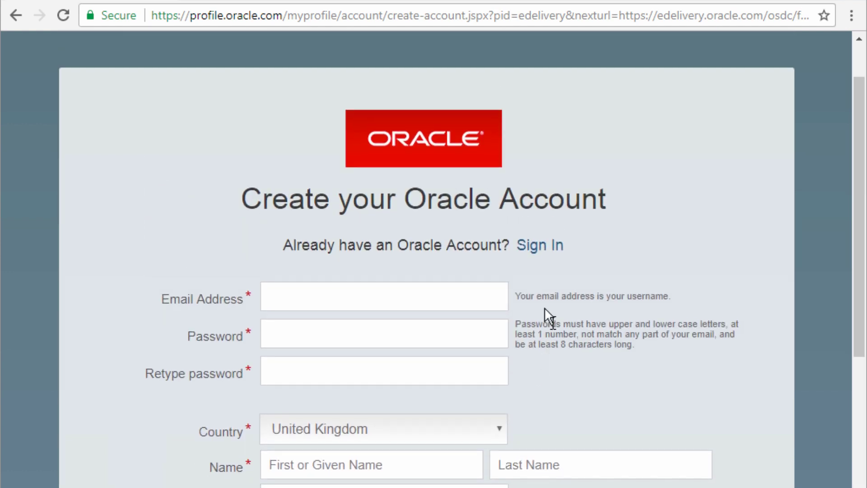
Step: Sign in to Oracle Software Delivery Cloud with the saved account credentials
left_click(535, 246)
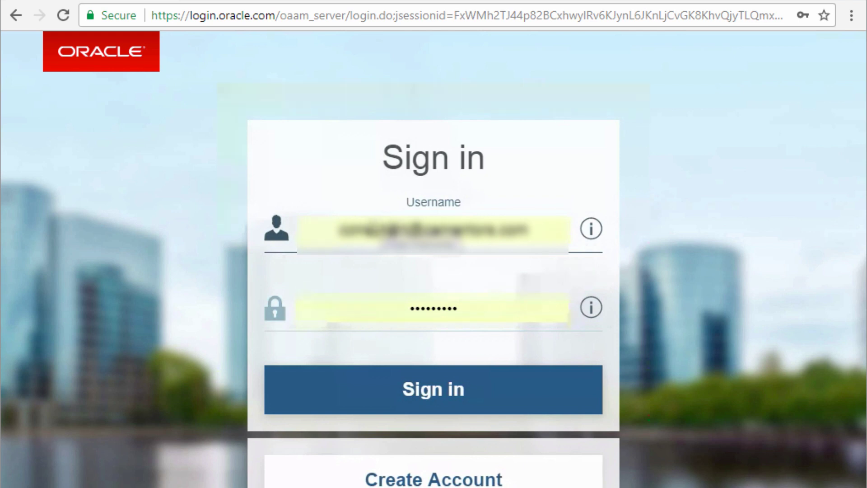
left_click(18, 13)
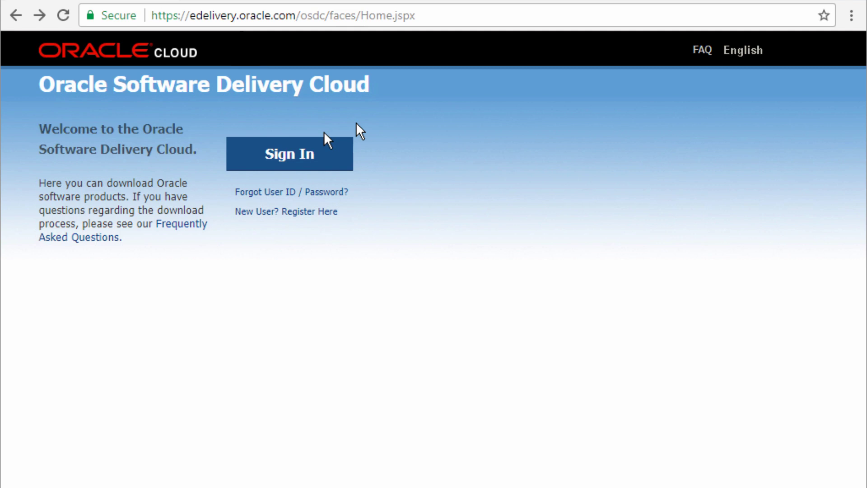
left_click(281, 156)
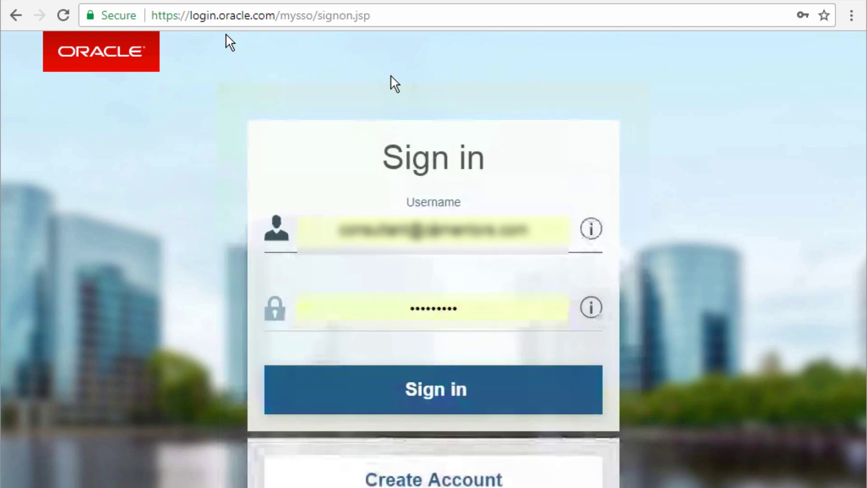
left_click(437, 396)
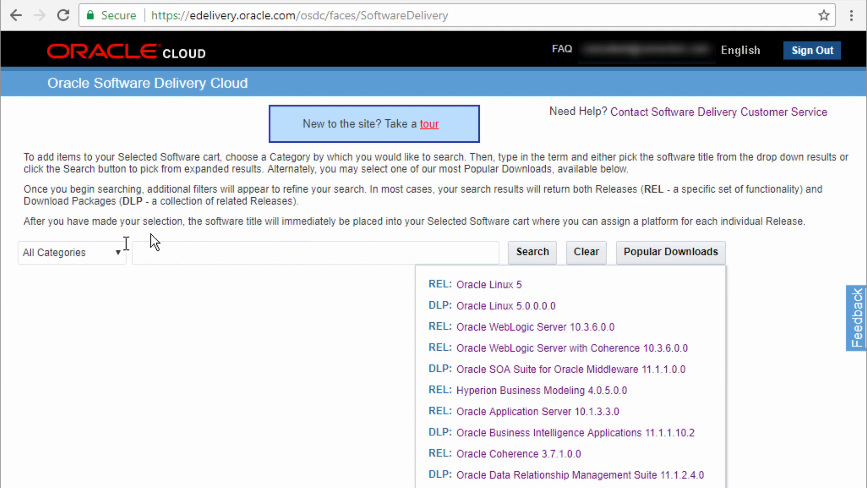
Step: Search releases for 'VM E-Business' and add the E-Business Suite 12.2.7 Virtual Appliance to the cart
left_click(117, 252)
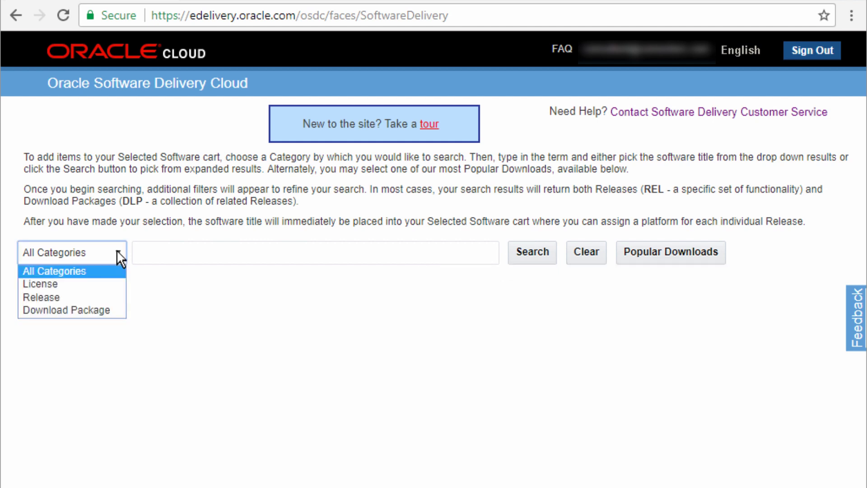
left_click(48, 297)
left_click(154, 253)
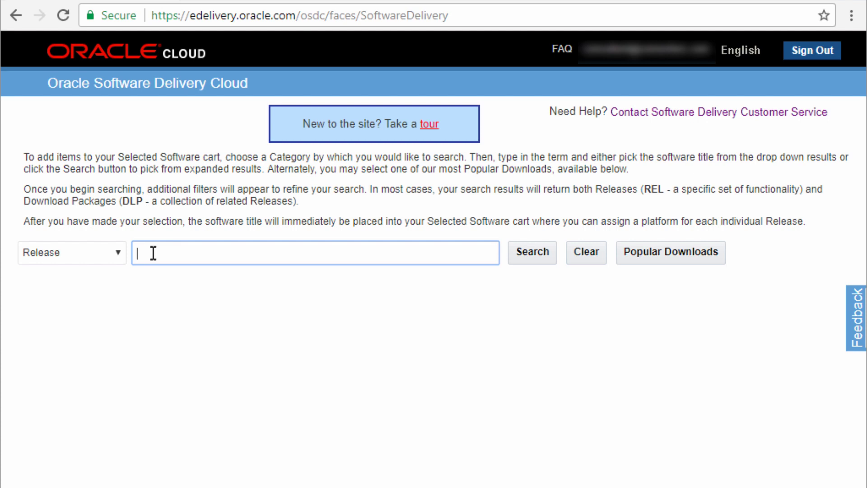
type("VM")
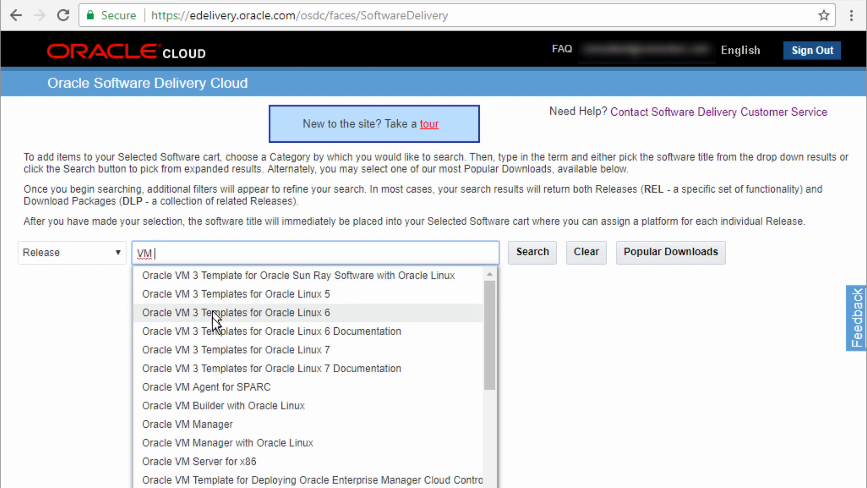
type(" E-Business")
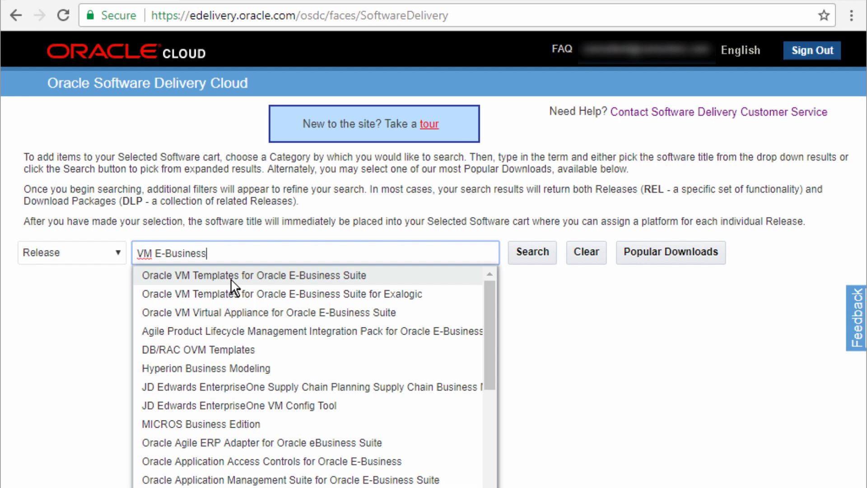
left_click(231, 279)
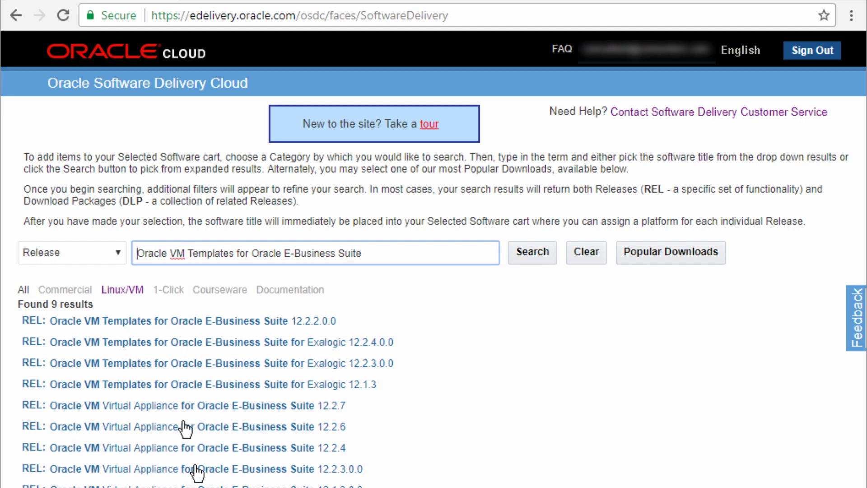
left_click(140, 409)
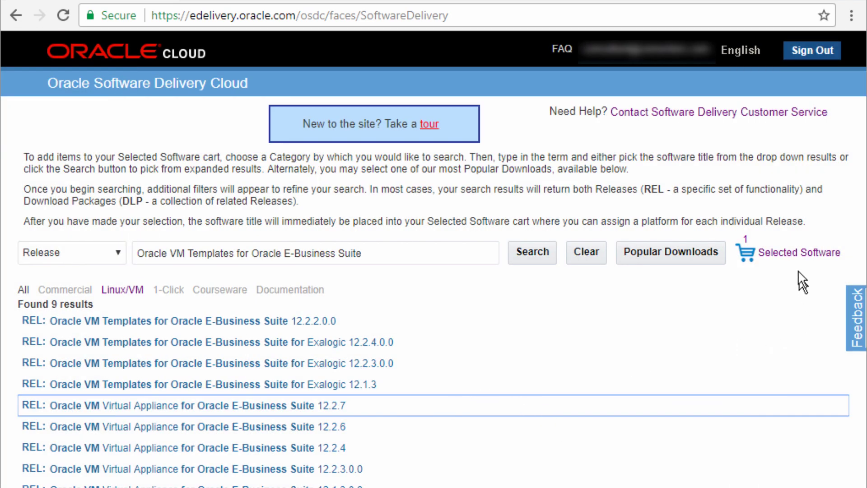
Step: Open the Selected Software page listing the 12.2.7 appliance for Linux x86-64, 65.7 GB
left_click(778, 258)
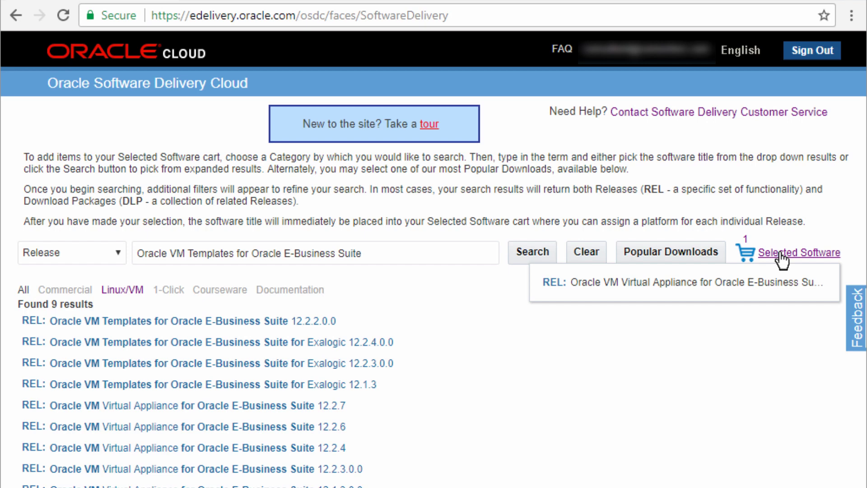
left_click(780, 254)
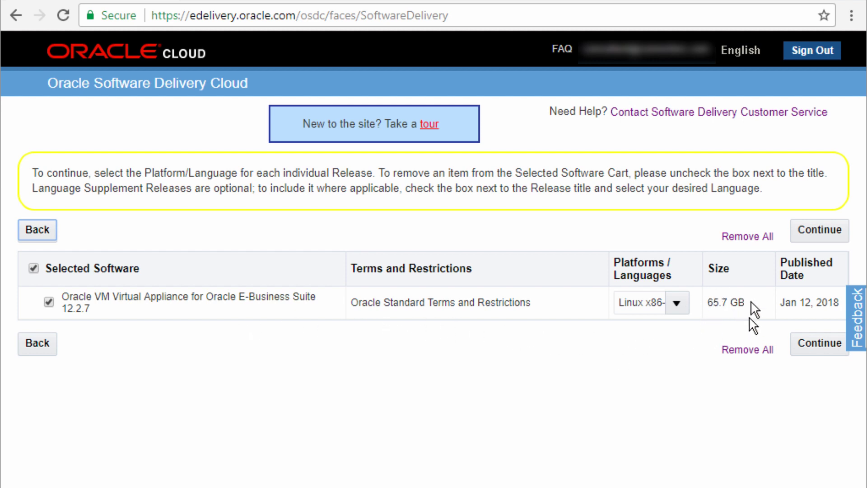
Step: Review and accept the Oracle license terms to reach the 12.2.7 zip file list
left_click(814, 340)
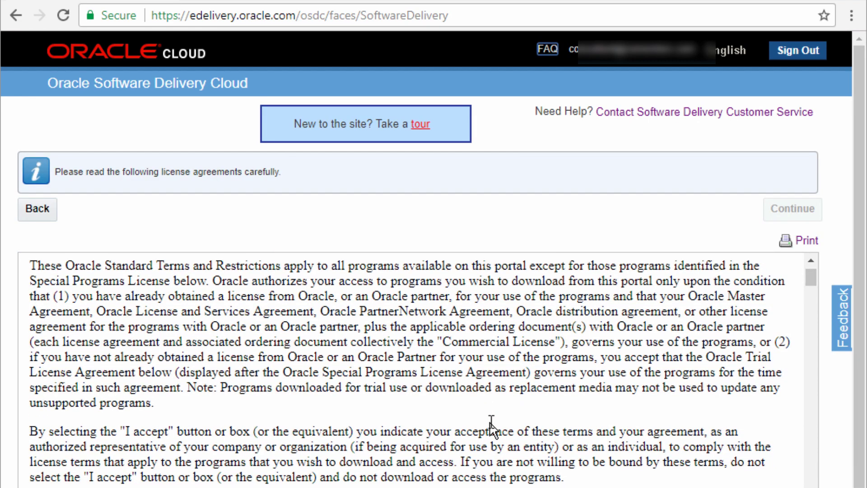
scroll(491, 425, "down", 5)
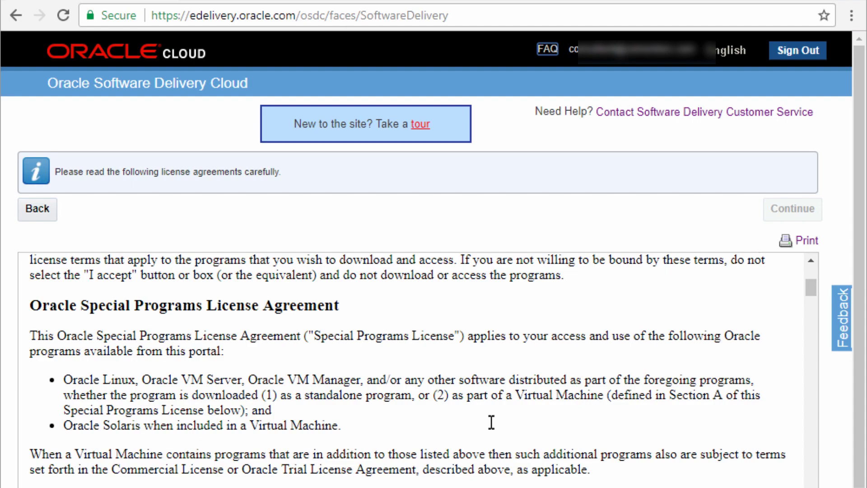
scroll(491, 422, "down", 4)
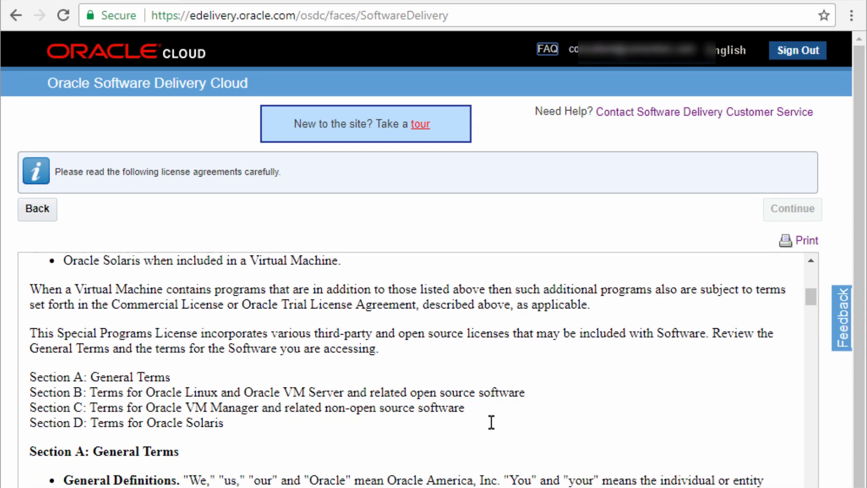
scroll(492, 422, "down", 14)
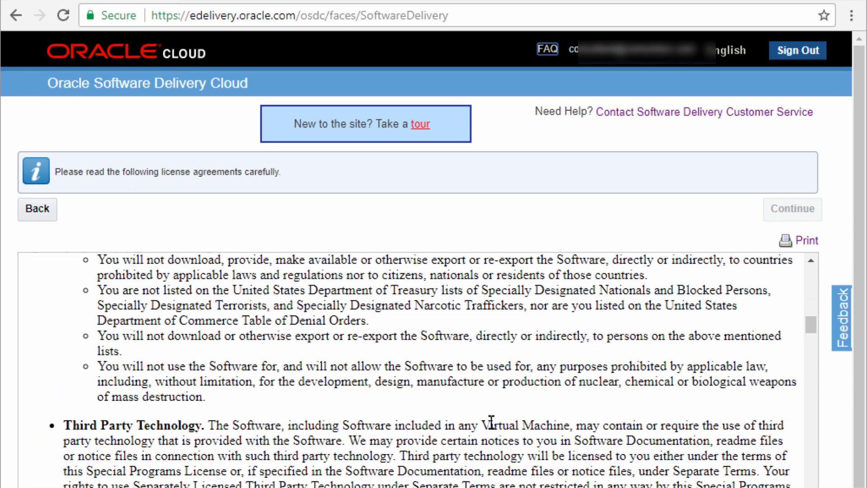
scroll(491, 423, "down", 15)
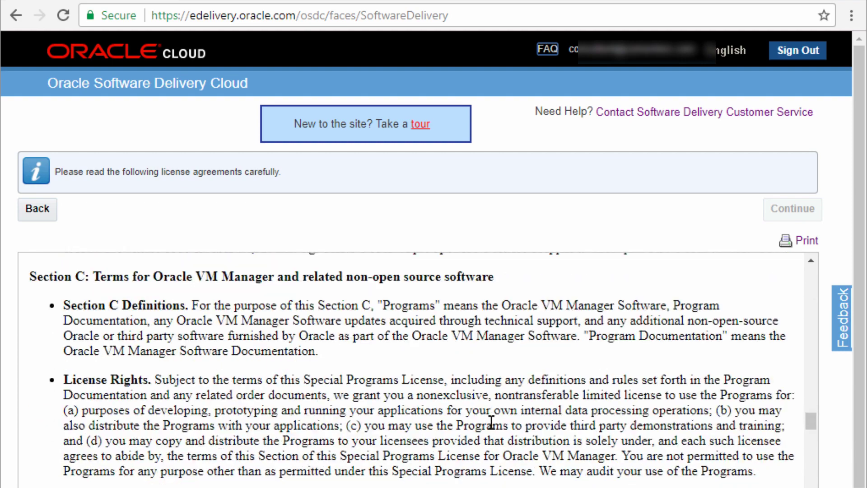
scroll(491, 423, "down", 5)
scroll(831, 449, "down", 1)
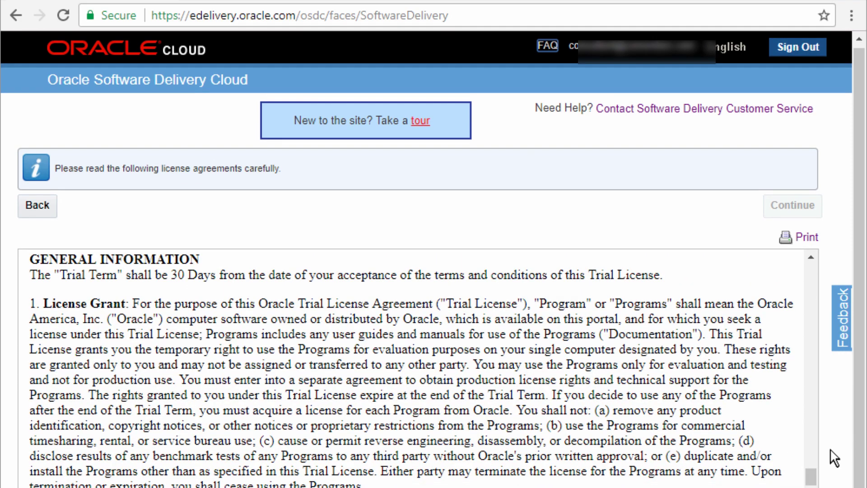
scroll(830, 449, "down", 5)
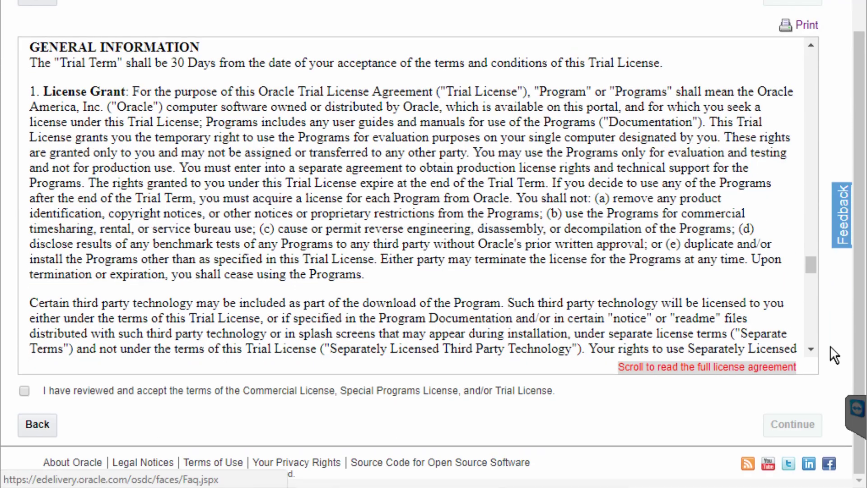
left_click(25, 391)
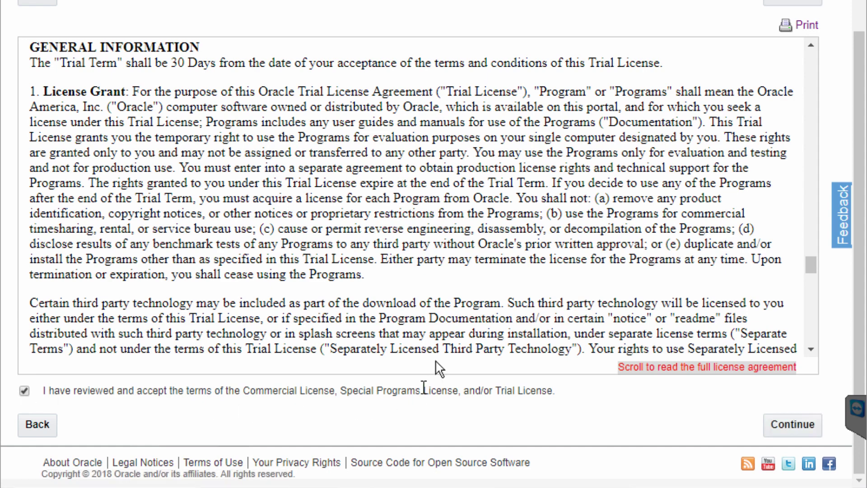
left_click(797, 424)
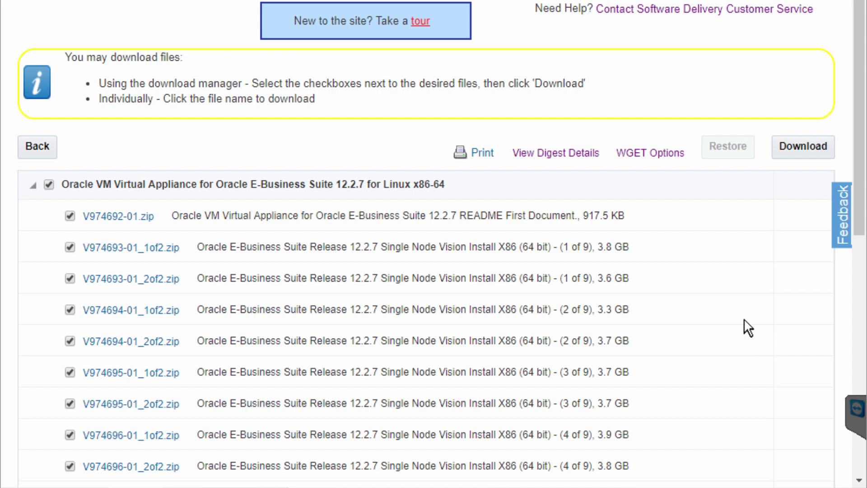
Step: Request the download of all 19 checked files totalling 65.7 GB
scroll(744, 320, "down", 3)
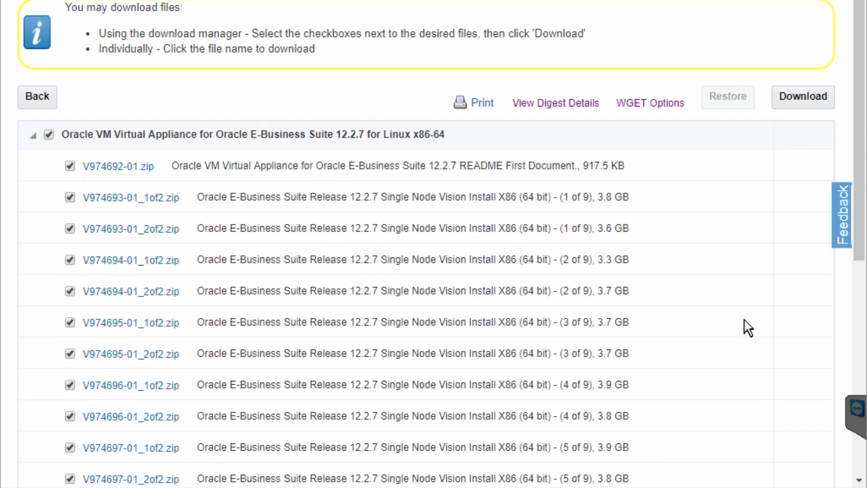
scroll(744, 319, "down", 4)
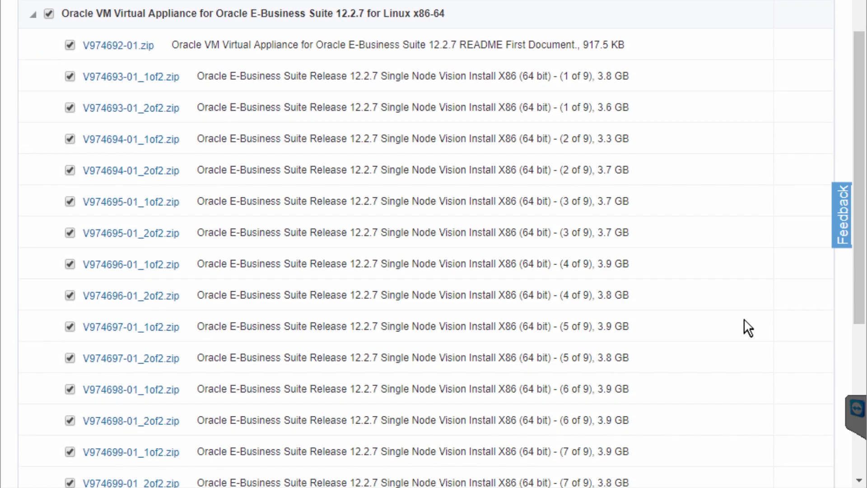
scroll(744, 319, "down", 4)
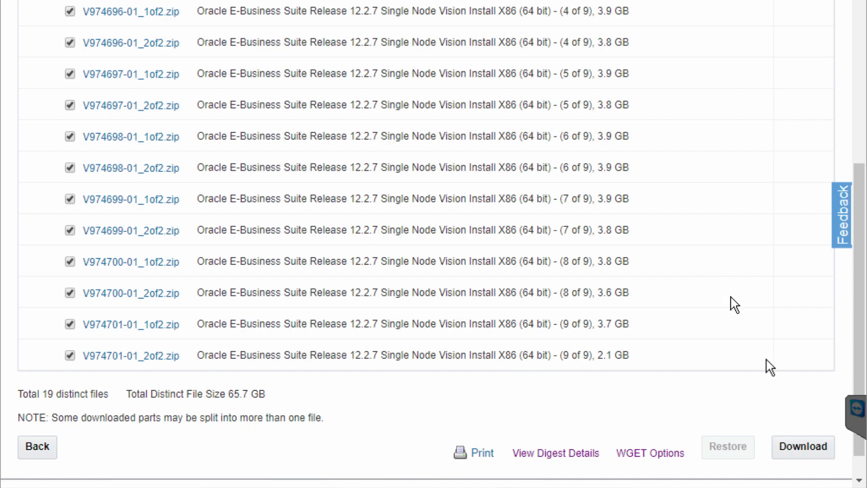
left_click(802, 446)
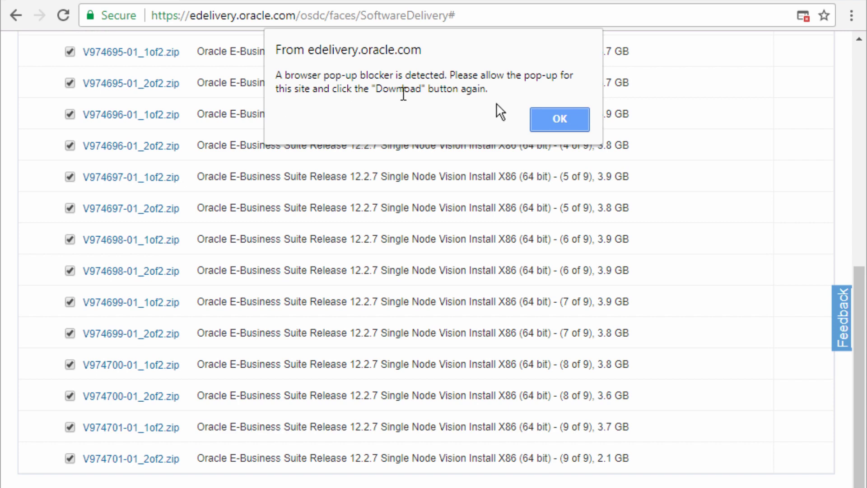
Step: Always allow pop-ups from edelivery.oracle.com in Chrome, dismissing the warning and the survey
left_click(561, 120)
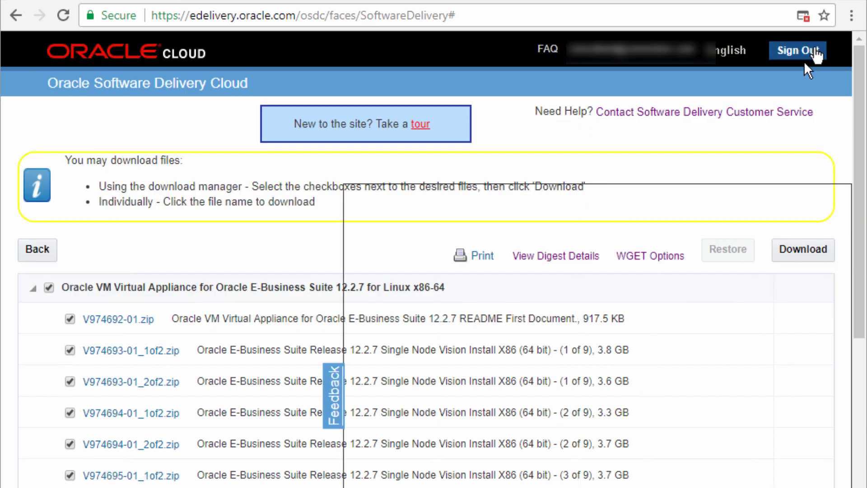
left_click(804, 16)
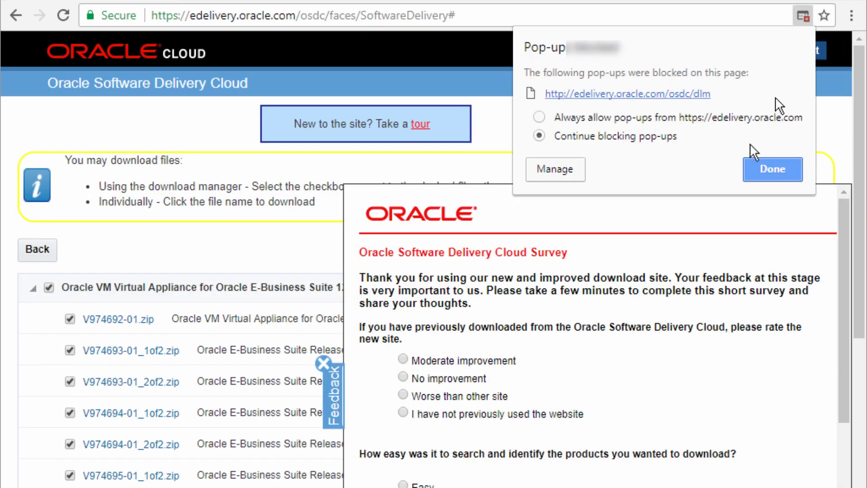
left_click(541, 116)
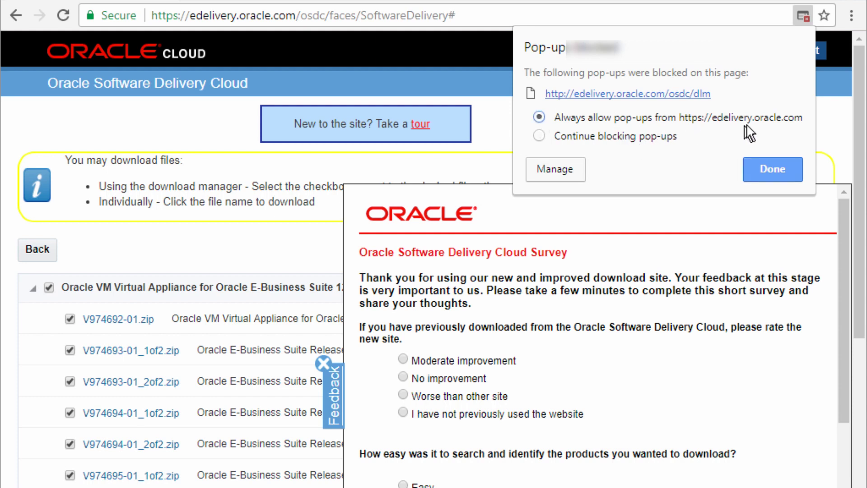
left_click(767, 164)
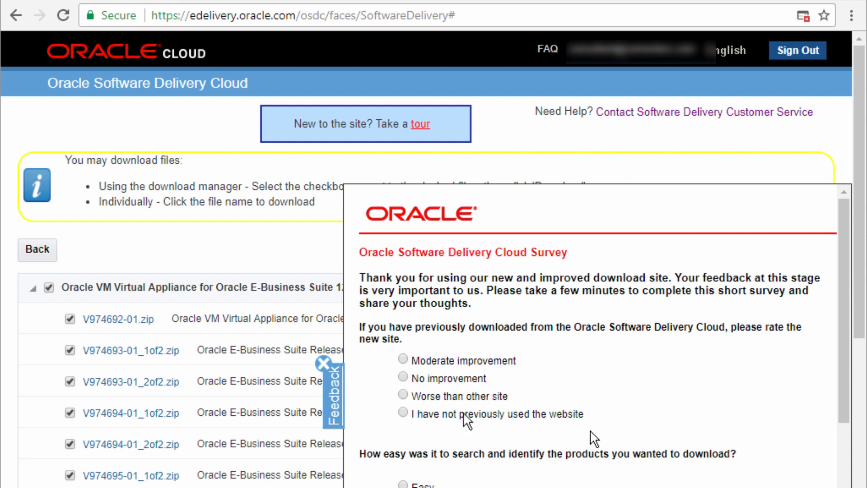
left_click(323, 364)
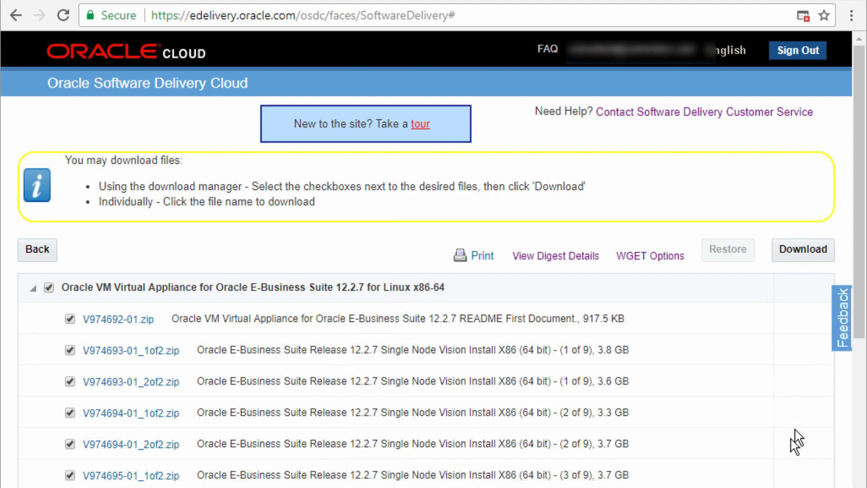
Step: Download the Akamai download manager installer and run installer.exe
left_click(804, 250)
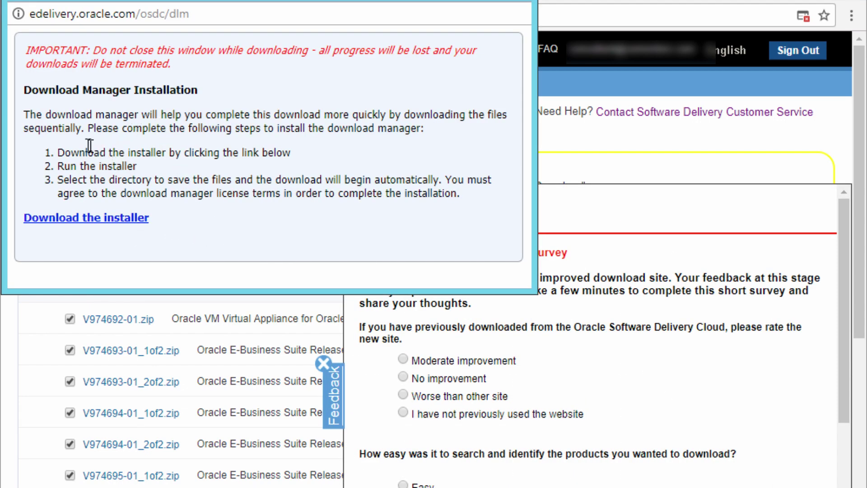
left_click(92, 221)
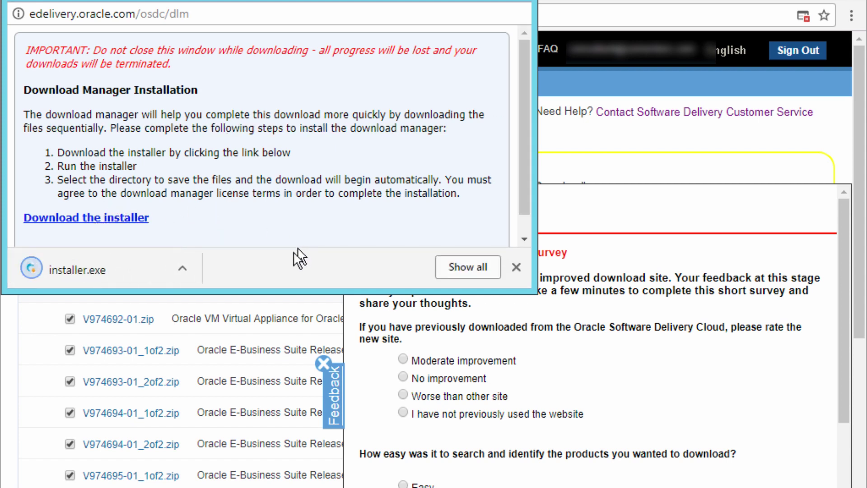
left_click(75, 273)
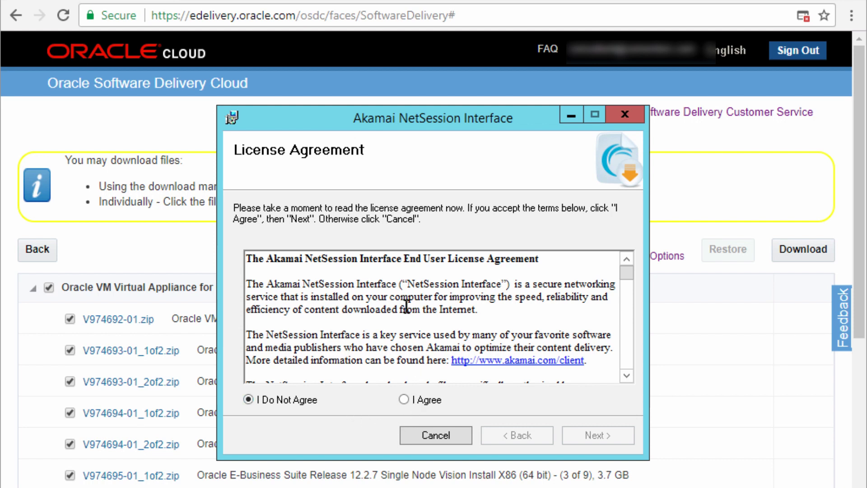
Step: Install Akamai NetSession Interface with the Downloads folder as the download location
left_click(404, 399)
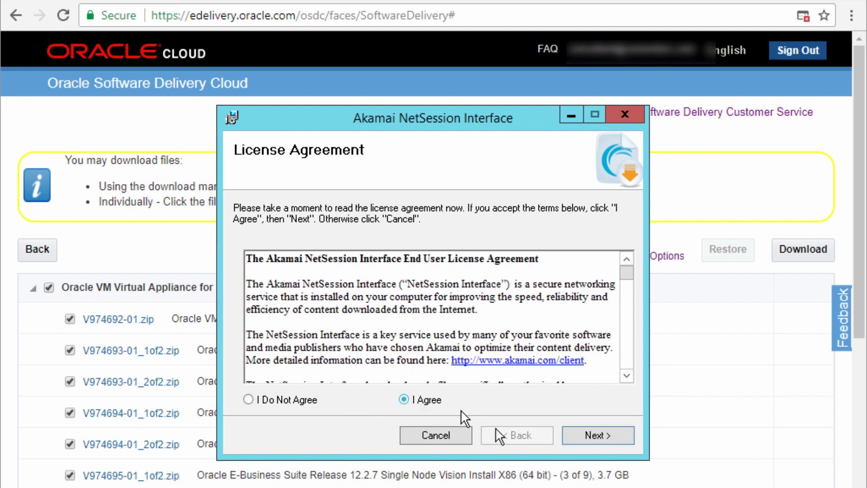
left_click(587, 434)
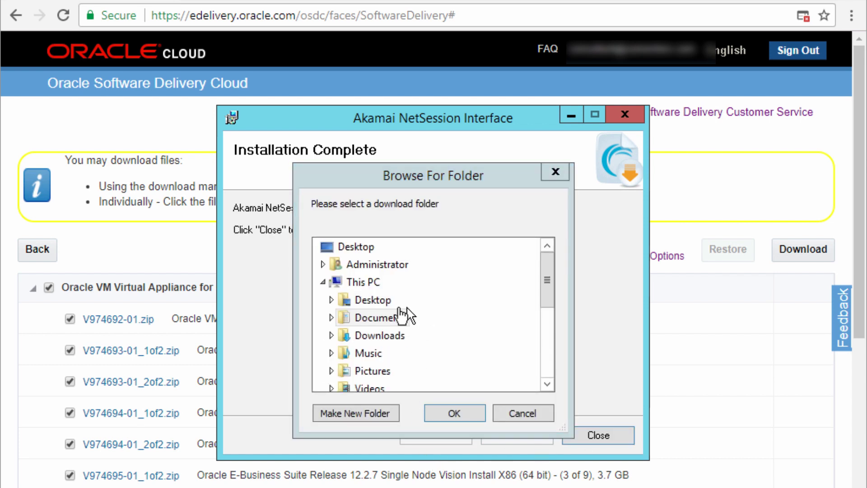
left_click(377, 335)
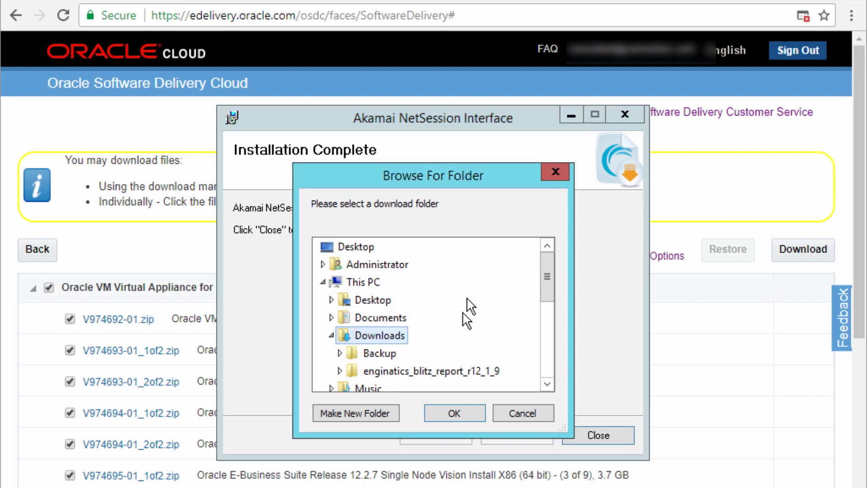
left_click(453, 412)
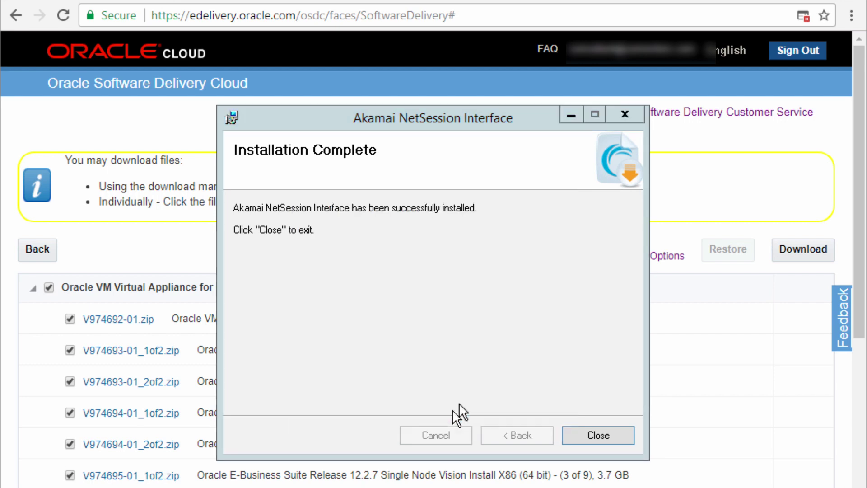
left_click(598, 434)
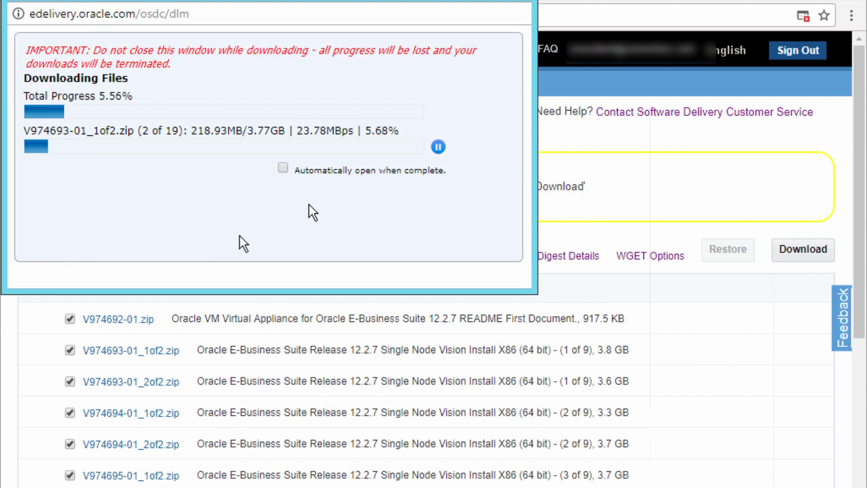